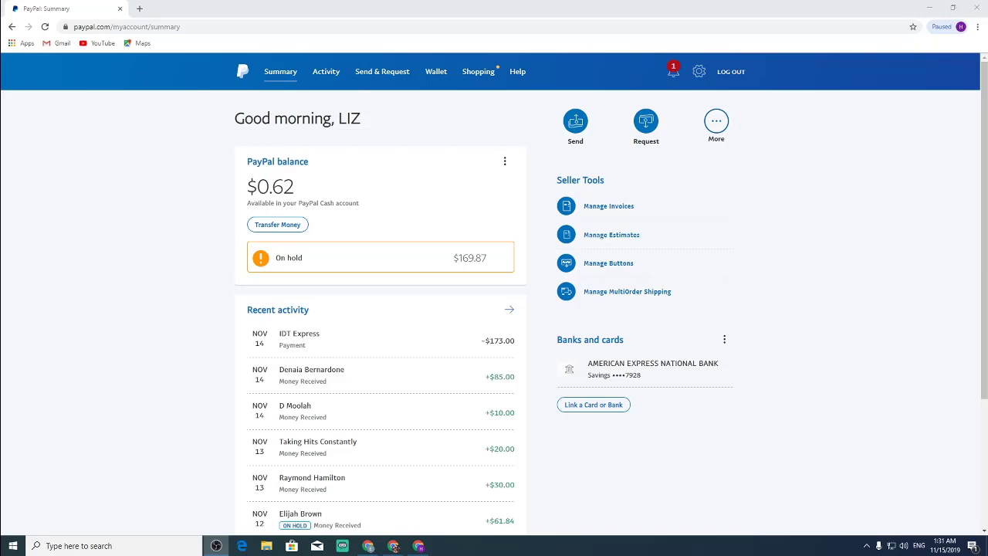
- Review the available balance and recent activity on the account summary, and open the full transaction list
double_click(270, 186)
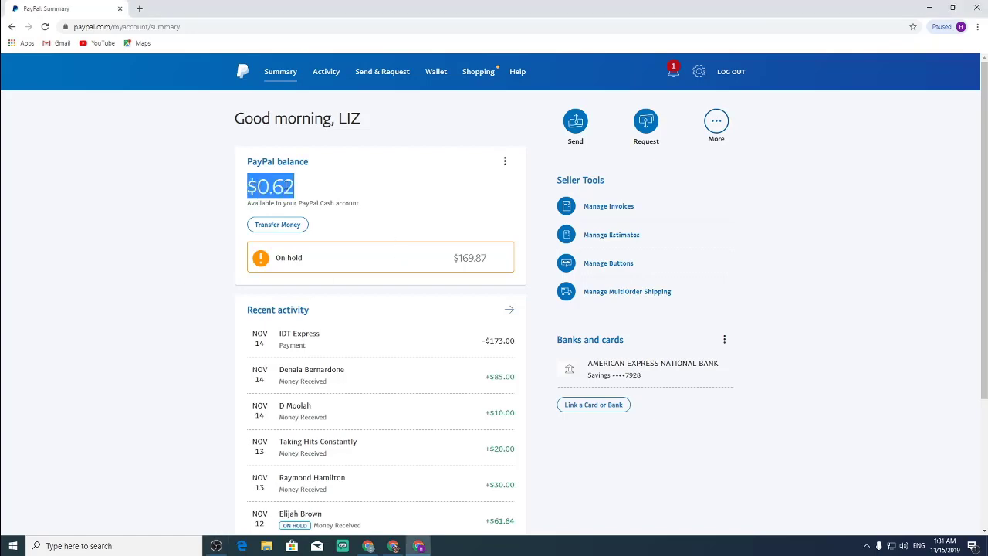
scroll(373, 338, "down", 2)
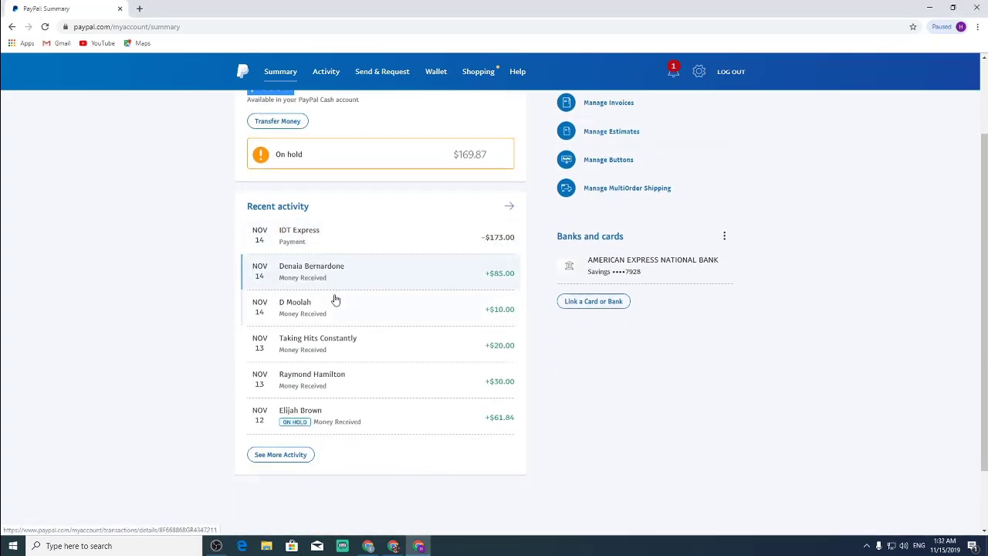
scroll(335, 298, "down", 1)
scroll(305, 260, "up", 2)
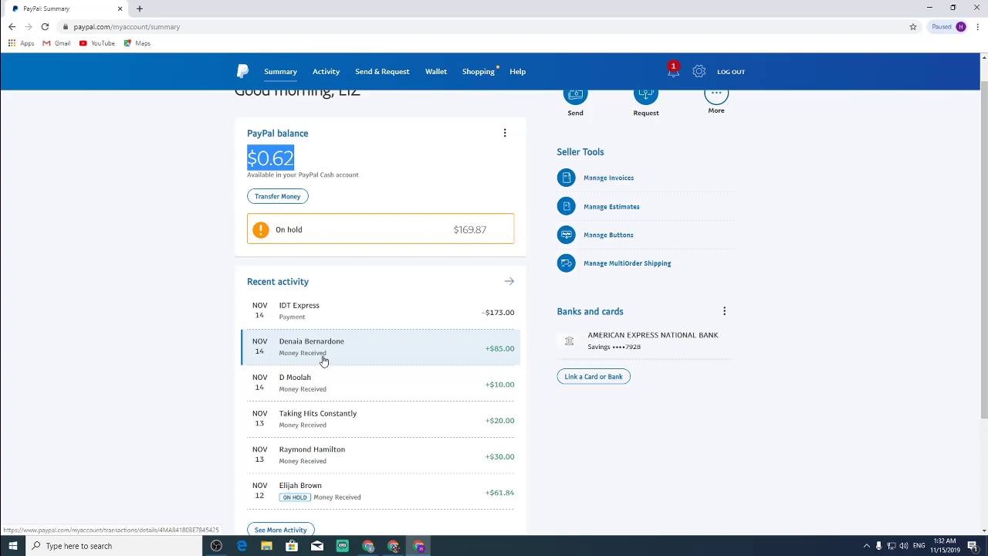
scroll(328, 364, "up", 1)
scroll(340, 361, "down", 3)
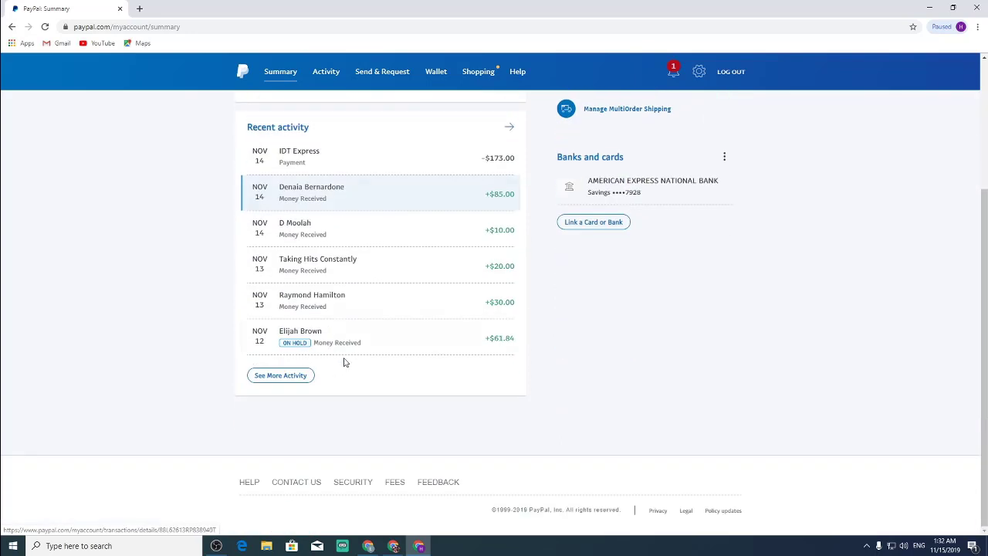
left_click(289, 376)
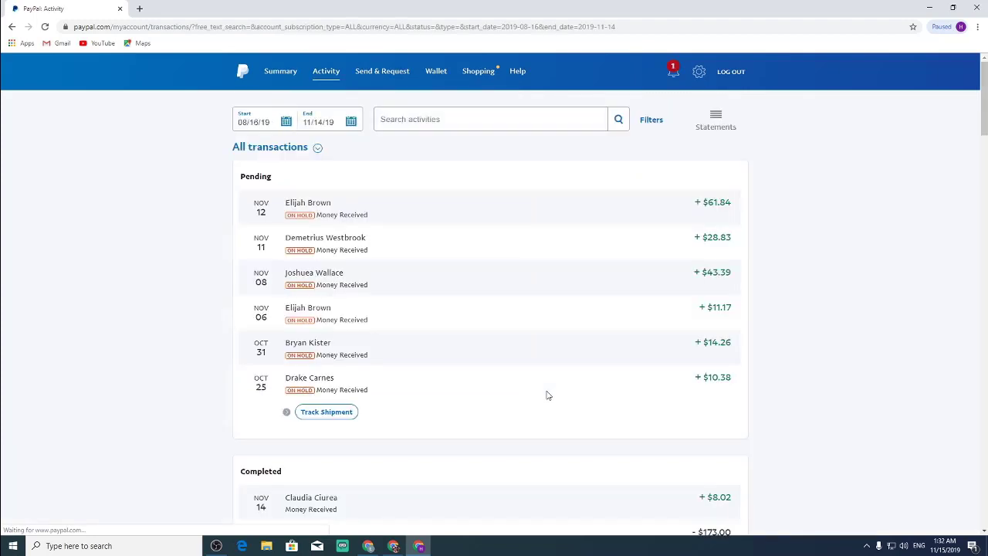
- Return to the account summary, review the balance and recent activity again, and close the notifications pop-up
left_click(242, 71)
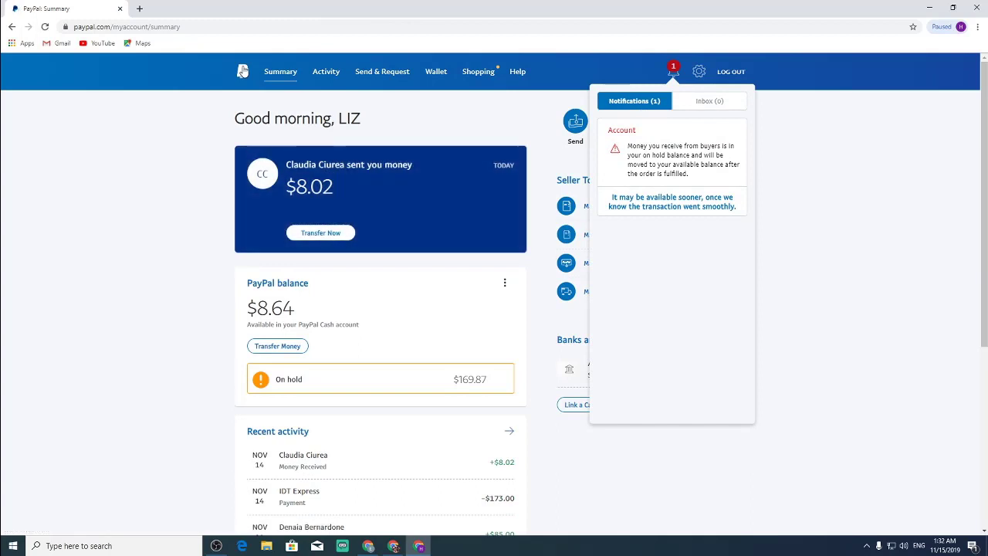
scroll(418, 316, "down", 2)
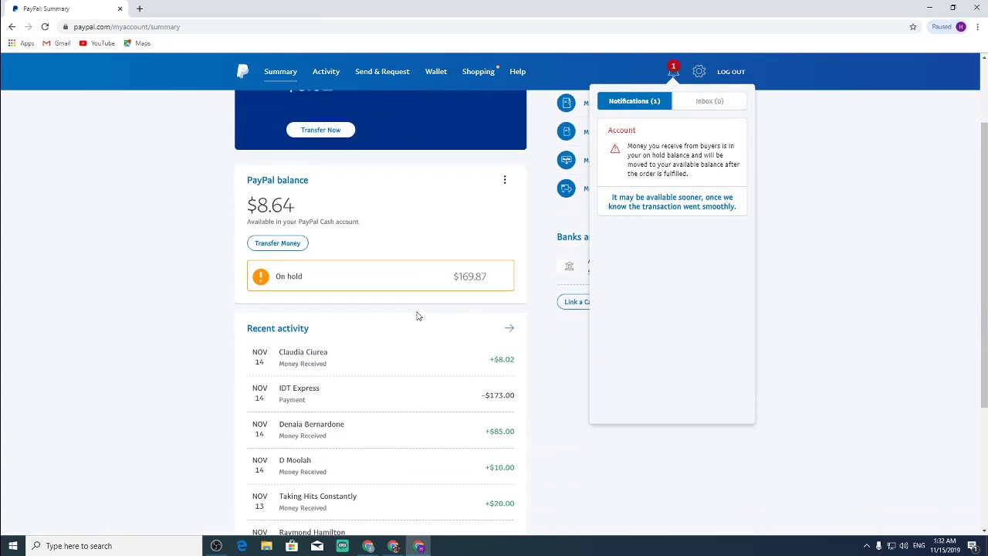
scroll(418, 315, "up", 2)
scroll(417, 316, "down", 2)
left_click(888, 302)
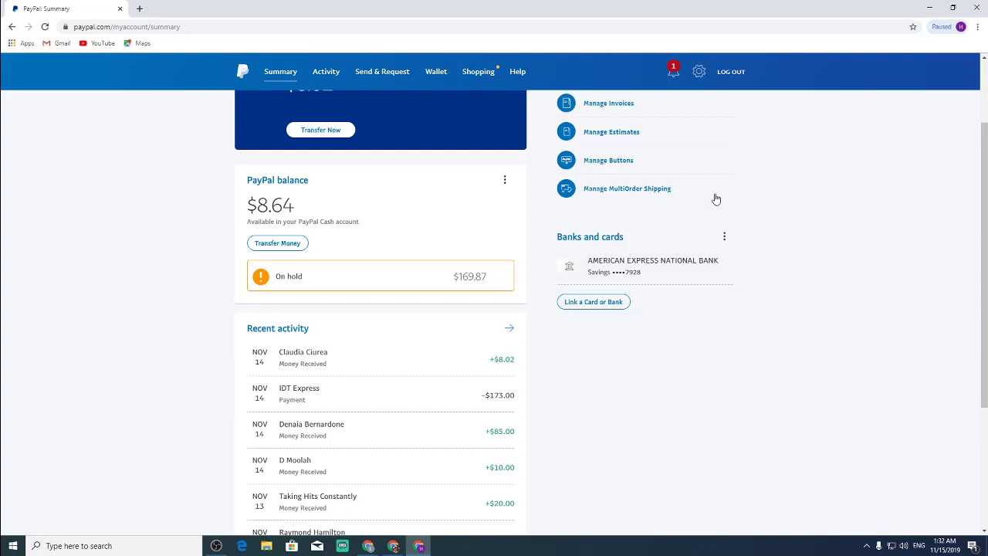
- Start creating a new invoice from the account summary's additional payment actions
scroll(711, 199, "up", 2)
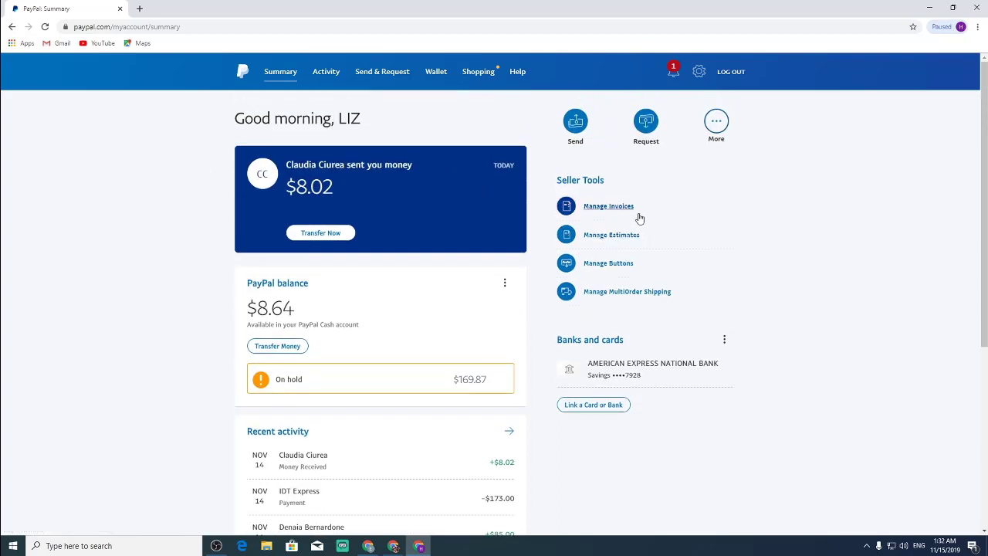
left_click(716, 122)
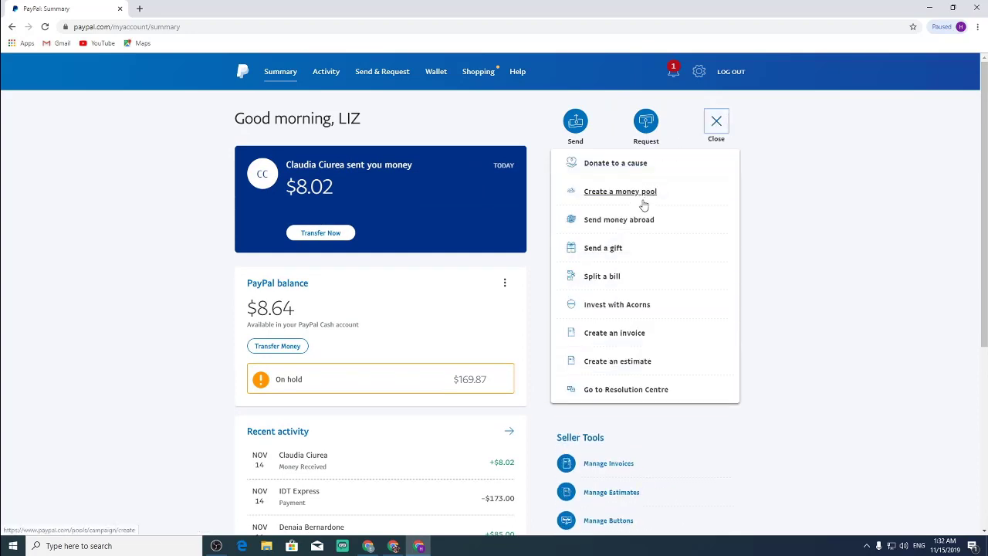
scroll(716, 195, "down", 2)
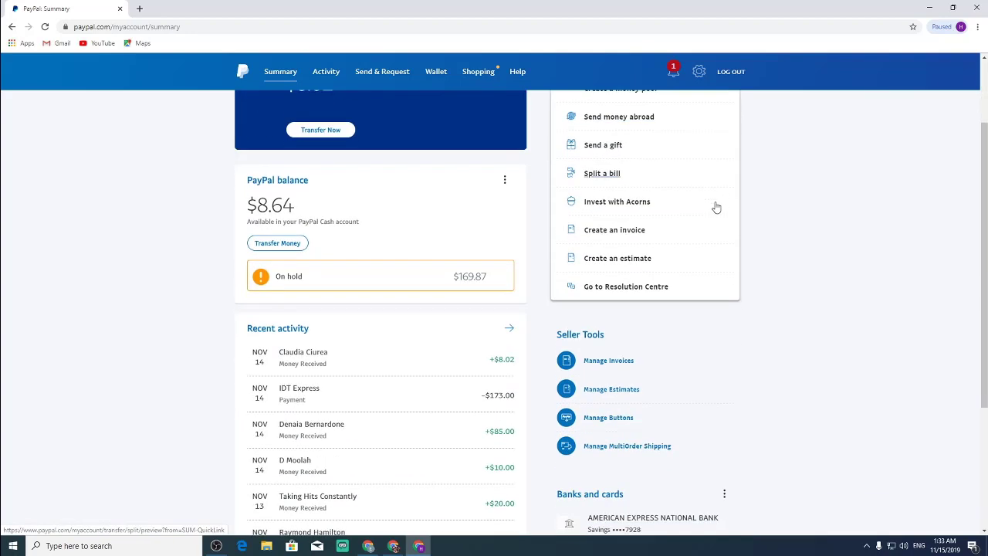
left_click(618, 230)
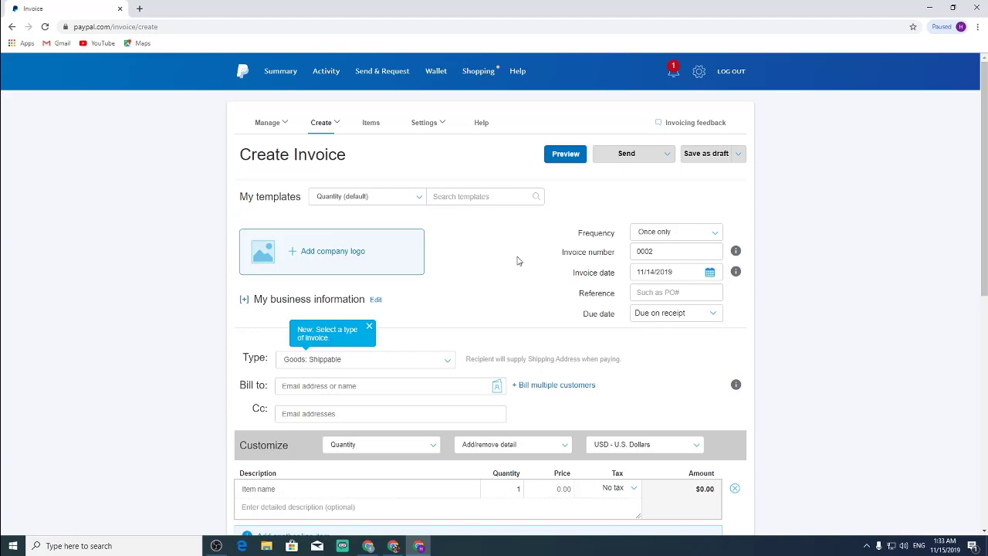
- Fill in the customer's e-mail address as the invoice's bill-to recipient
left_click(279, 386)
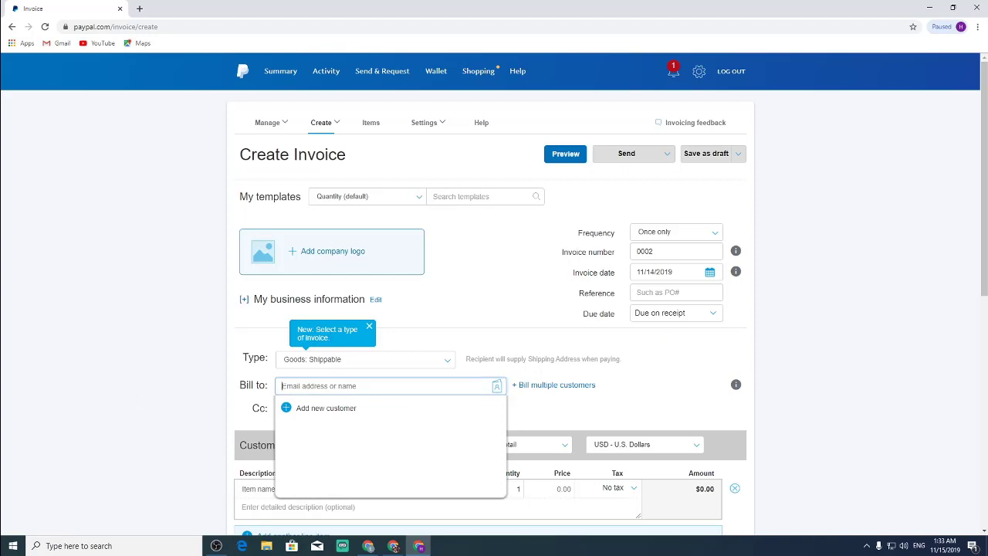
left_click(394, 546)
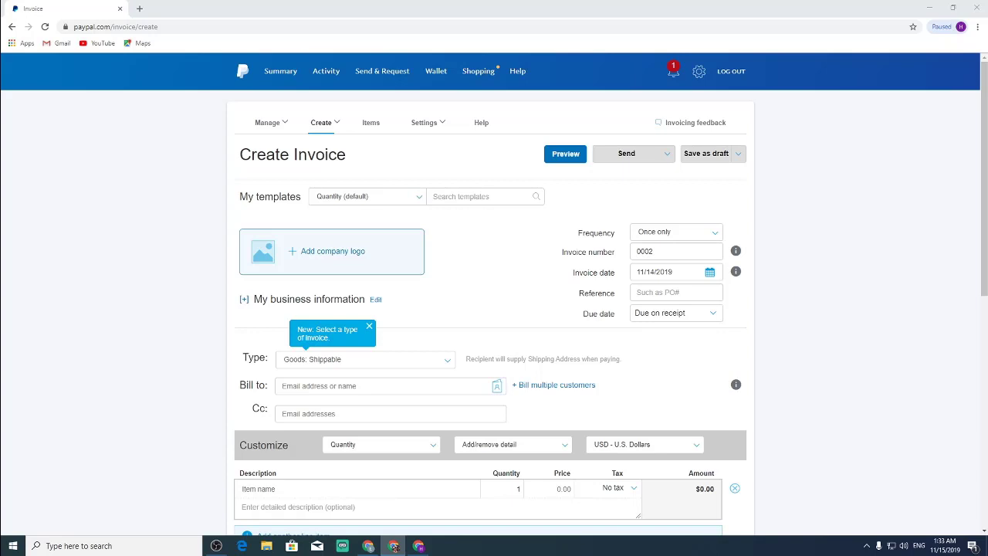
left_click(289, 387)
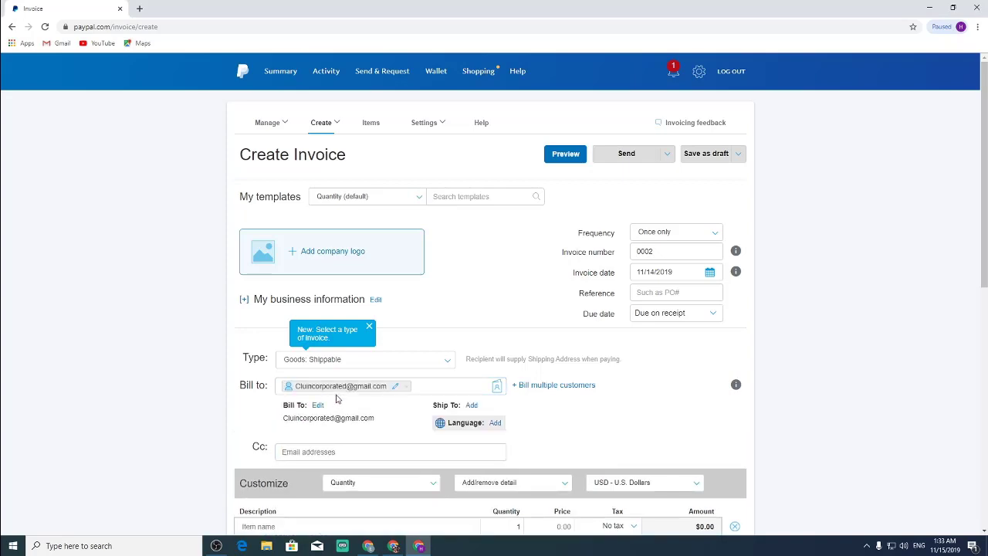
- Name the invoice's first line item "Media Promotion Youtube, SoundCloud"
scroll(322, 400, "down", 1)
scroll(322, 400, "down", 2)
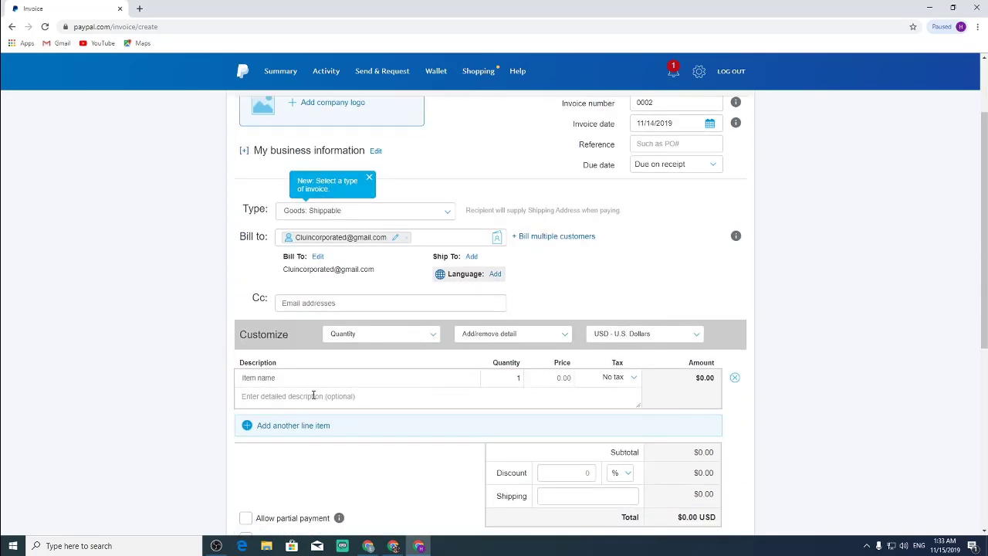
left_click(299, 379)
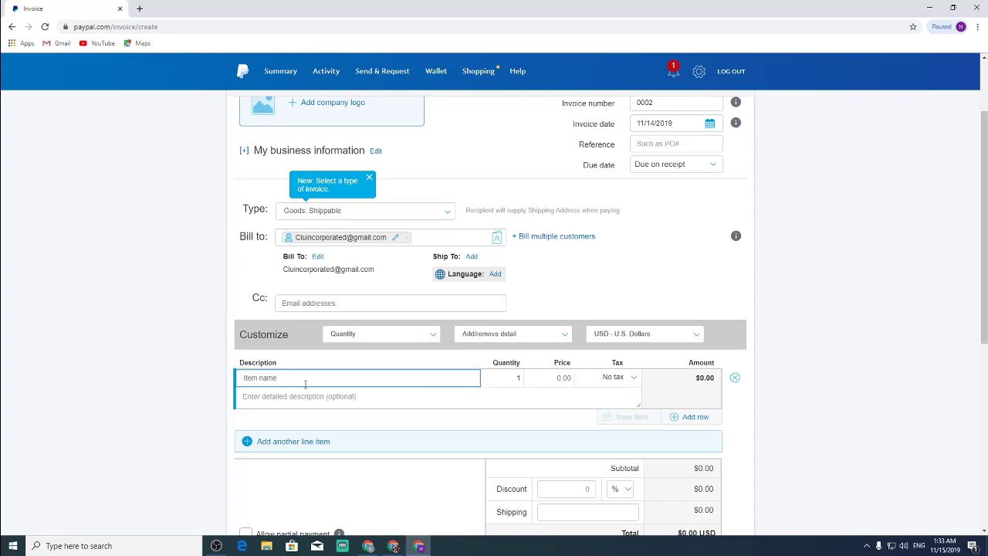
type("Media")
type("r")
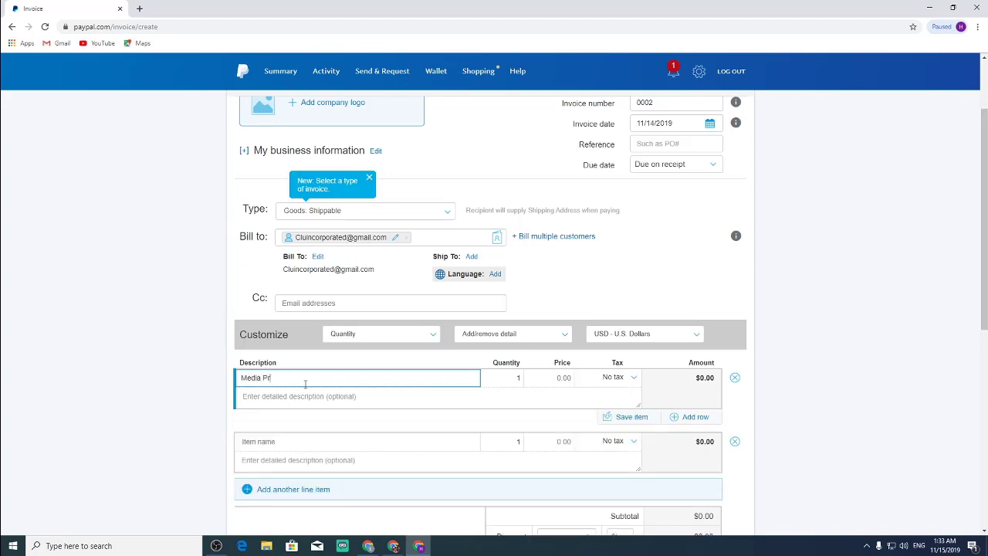
type("omotion Youtube, SoundCloyd")
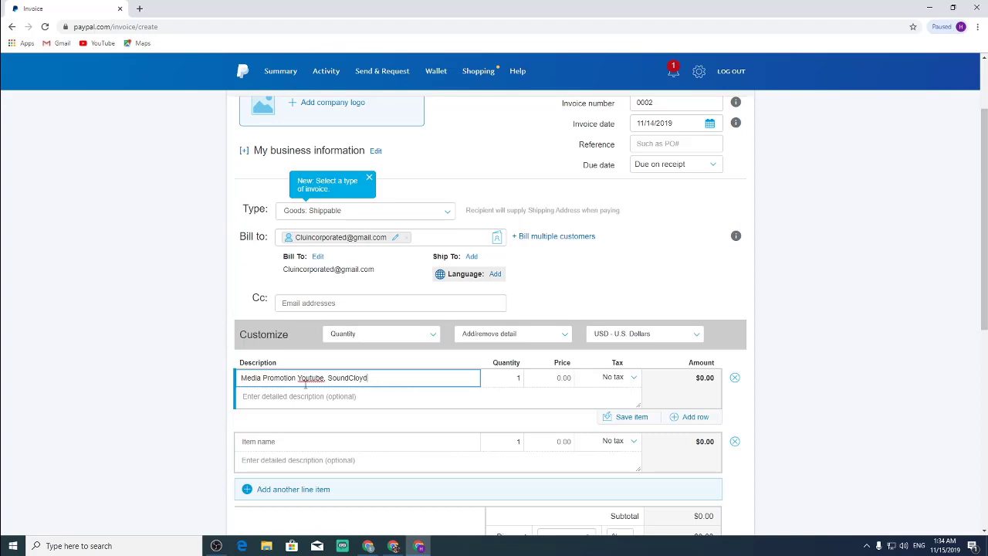
key("BackSpace")
key("BackSpace")
key("BackSpace")
type("oud")
- Set the media promotion item's price to 462, with a quantity of 1
left_click(518, 377)
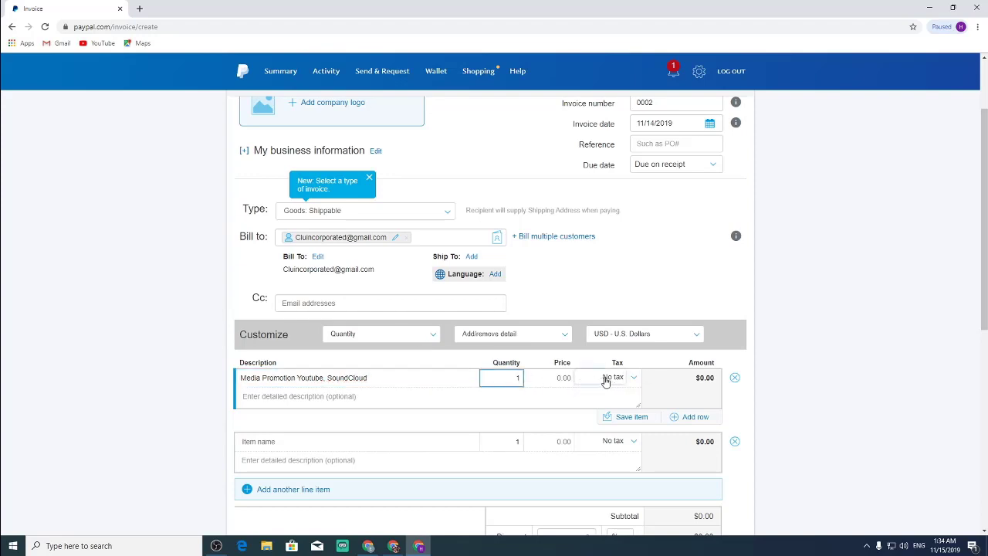
left_click(561, 377)
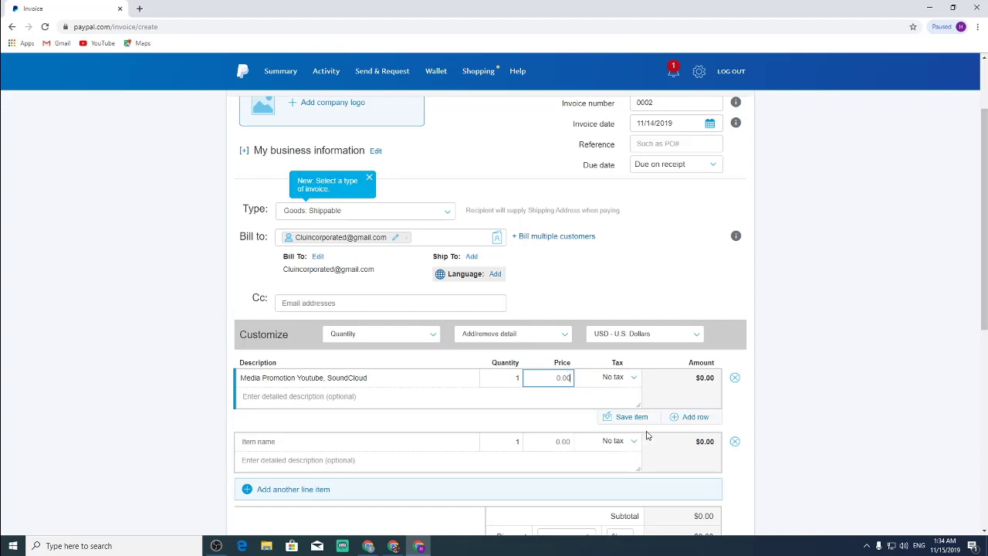
type("462")
- Enter the item's details: YouTube: $275 - 125K views, $87.5 - 1750 likes, 500 comments, 250 subs; Soundcloud: $62.5 - 250K views, $37.5 - 8k likes, 250 comments
scroll(532, 426, "down", 1)
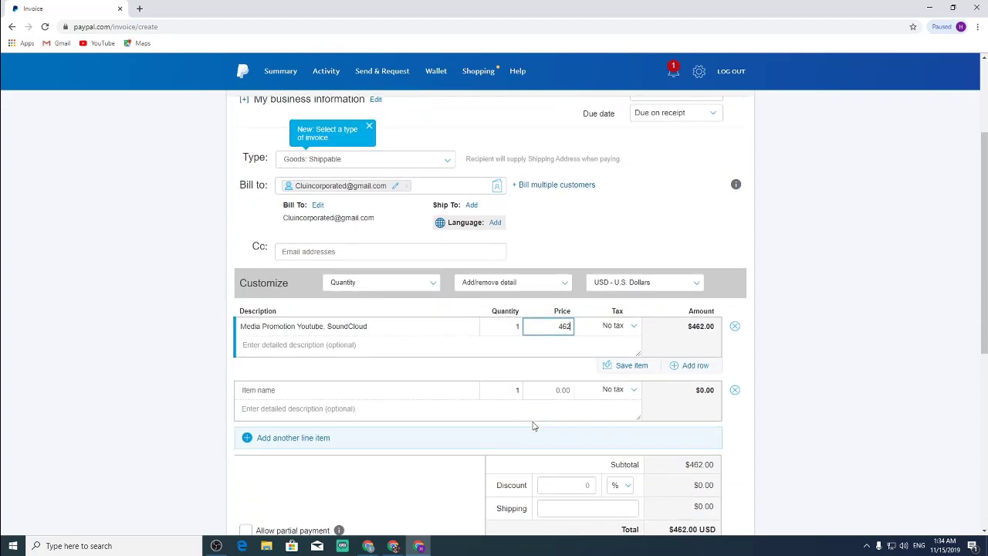
left_click(290, 346)
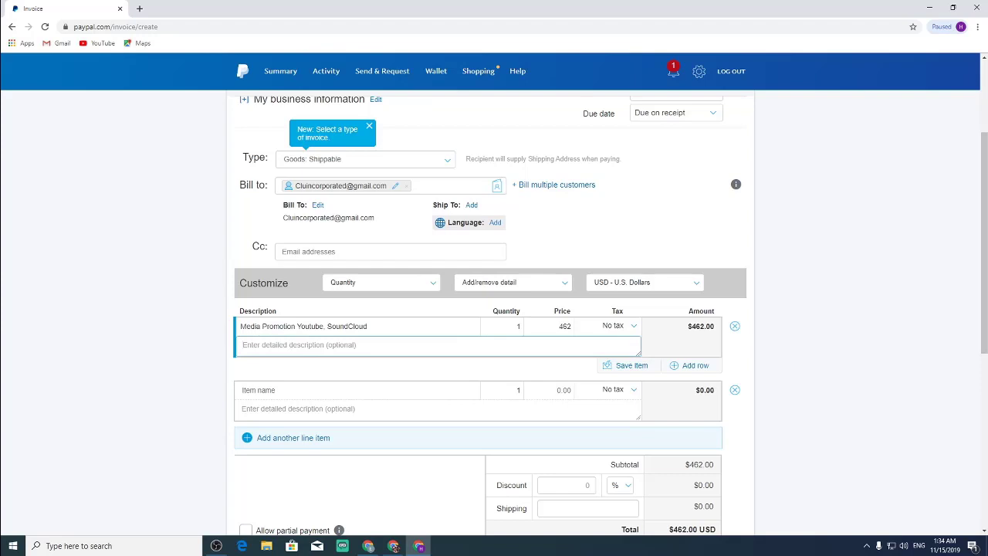
key("alt+Tab")
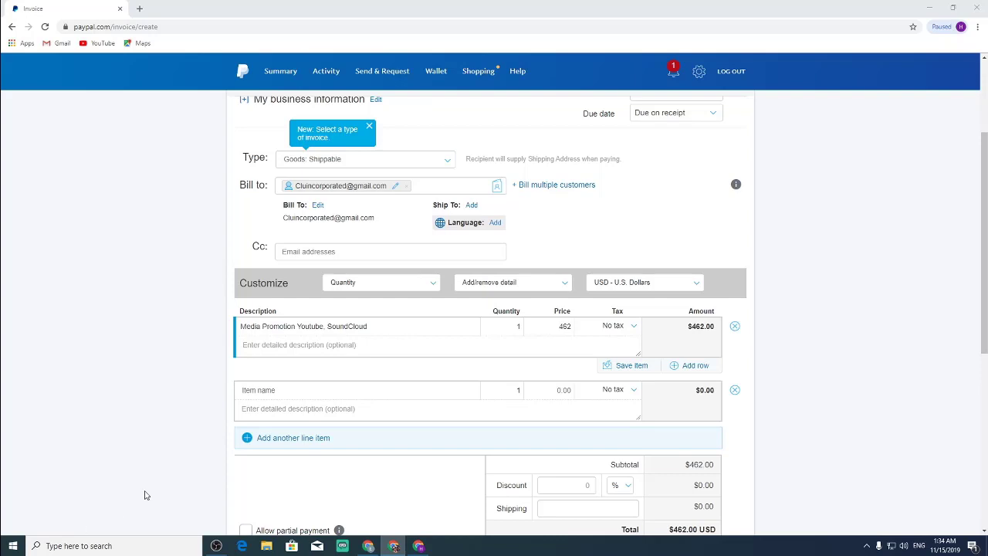
left_click(294, 346)
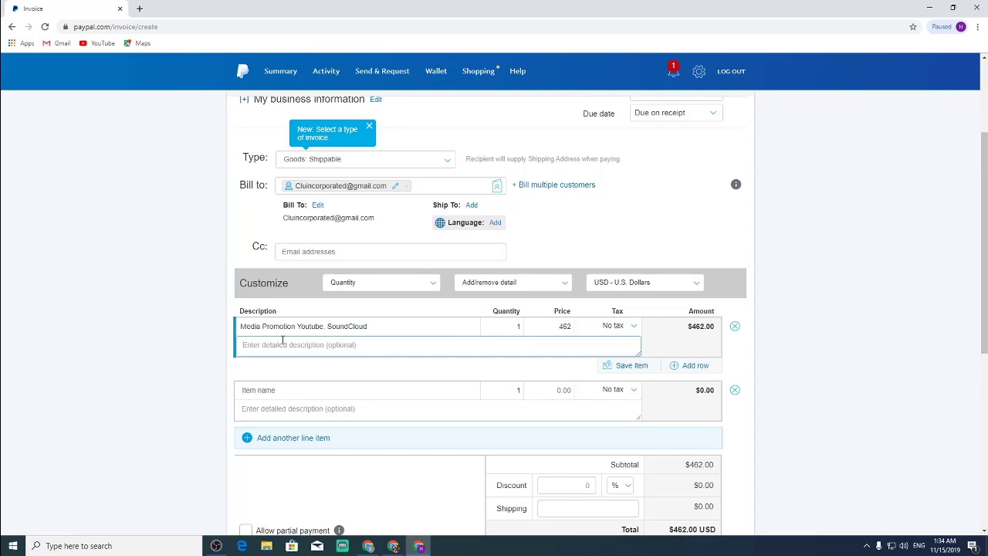
type("$62.5 - 250k views $37.5 - 8k likes, 250 comments")
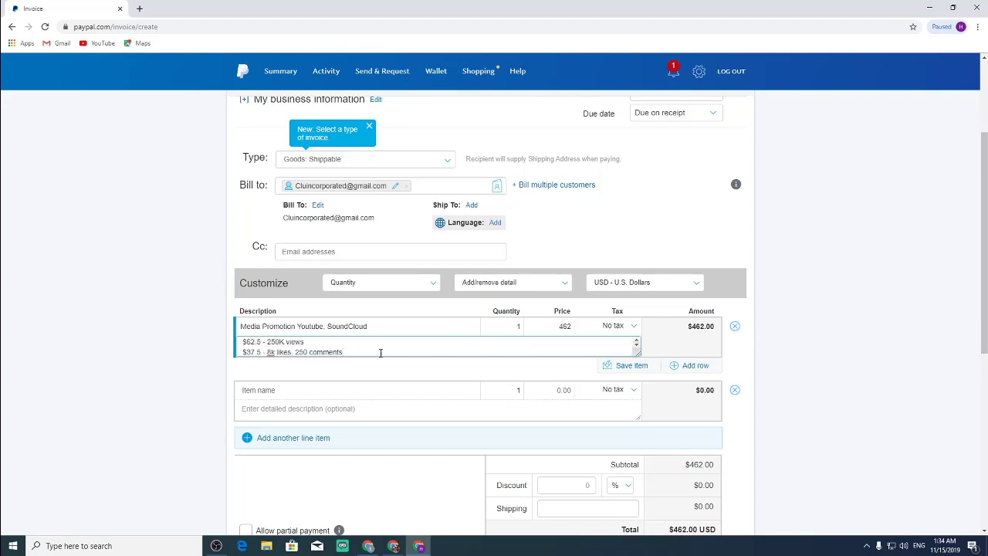
- Preview the invoice and check its sender, recipient, dates, item description and amount due
scroll(625, 451, "down", 3)
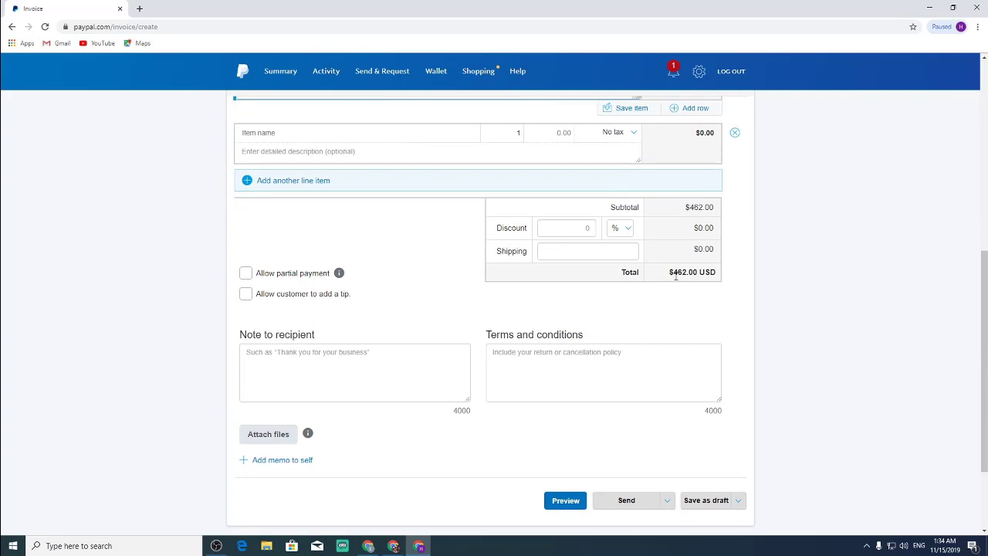
scroll(699, 286, "down", 2)
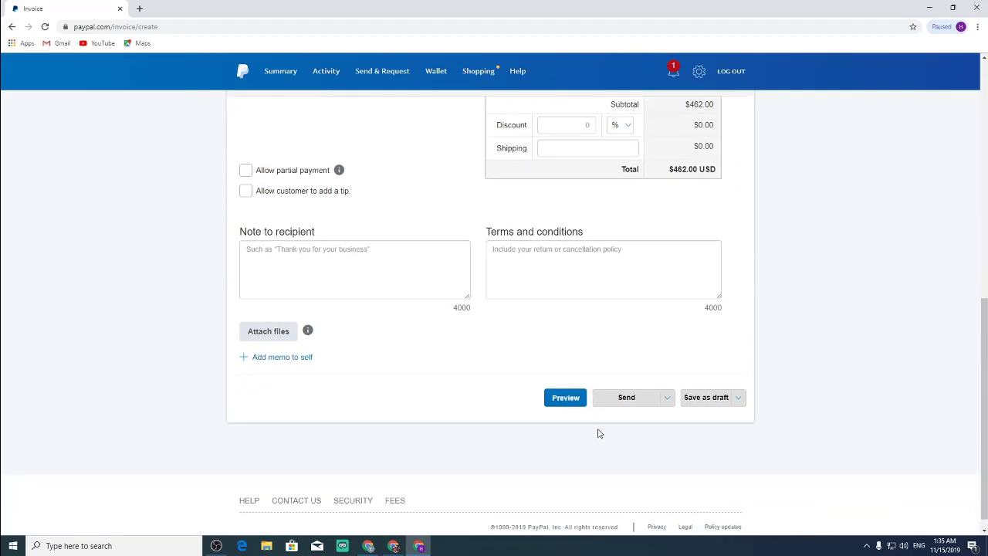
left_click(565, 399)
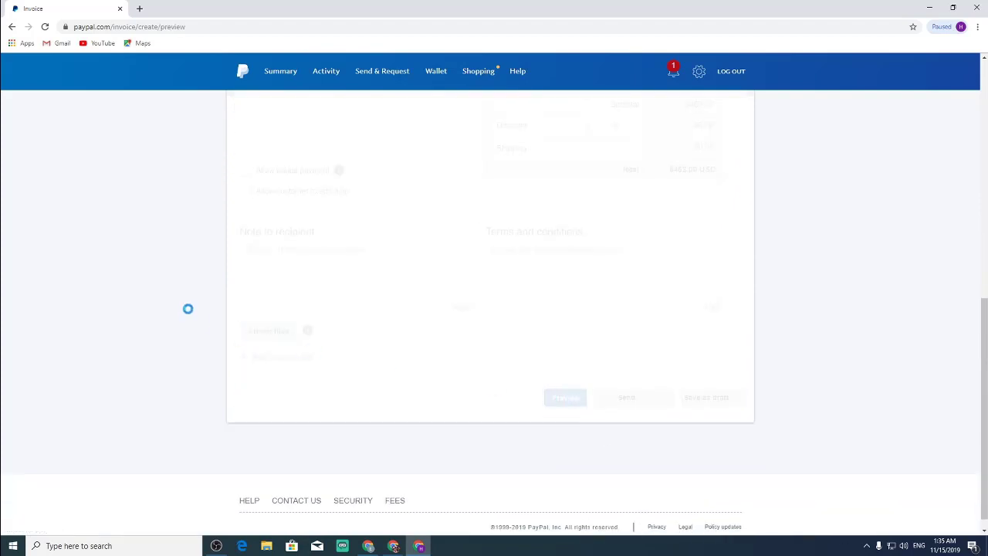
scroll(489, 370, "down", 2)
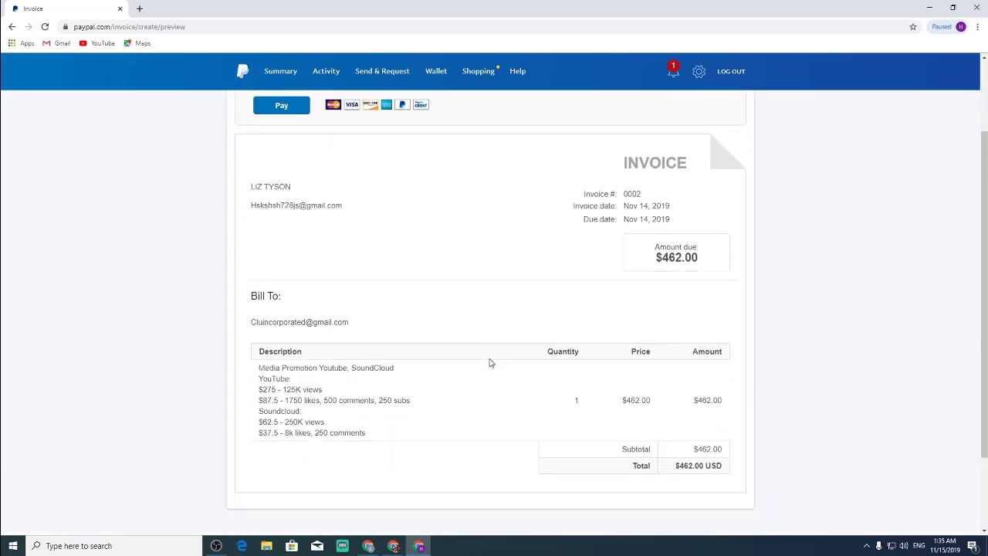
scroll(489, 360, "up", 2)
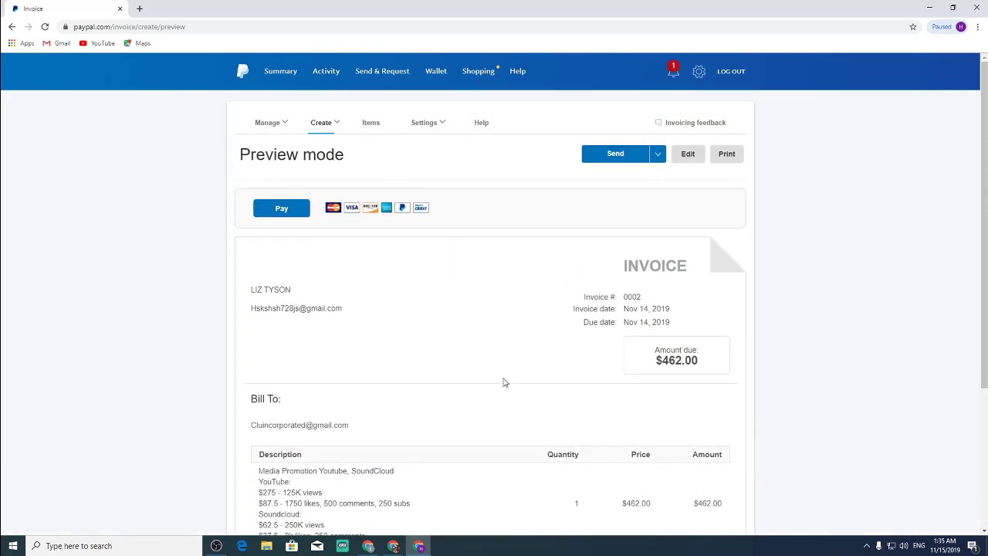
scroll(493, 371, "down", 2)
scroll(344, 324, "down", 1)
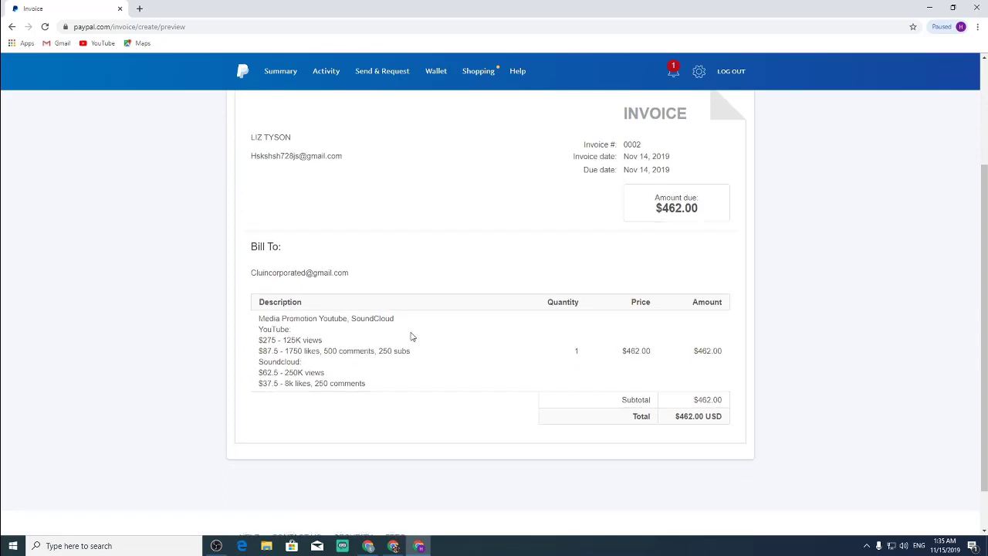
scroll(409, 333, "up", 3)
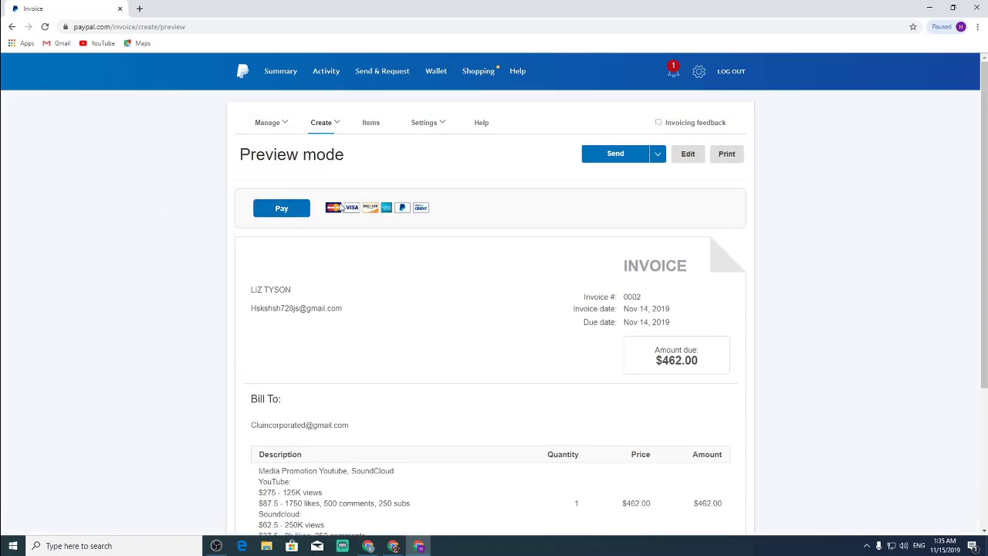
scroll(388, 318, "down", 5)
scroll(393, 317, "up", 5)
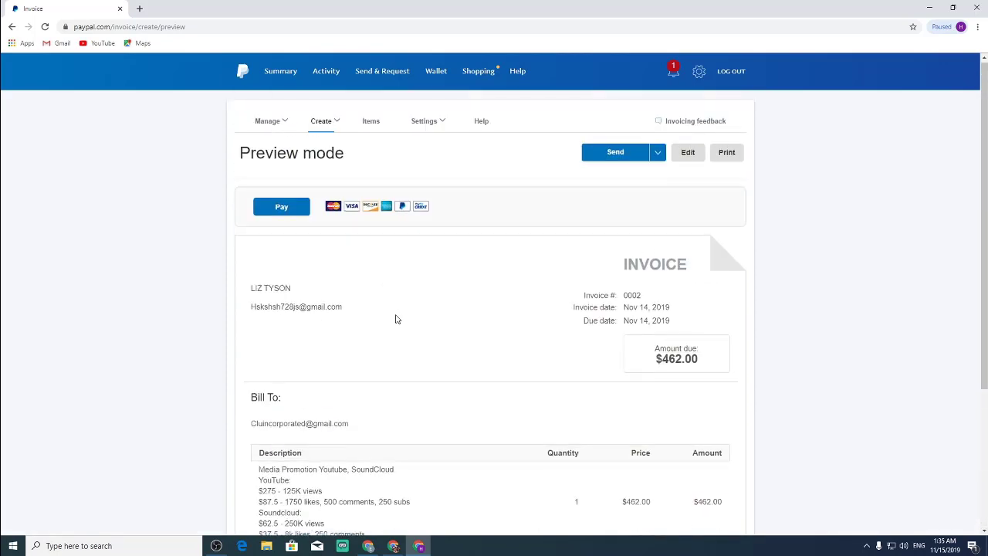
- Send the previewed invoice to the customer via PayPal and check its entry in the invoice list
left_click(652, 158)
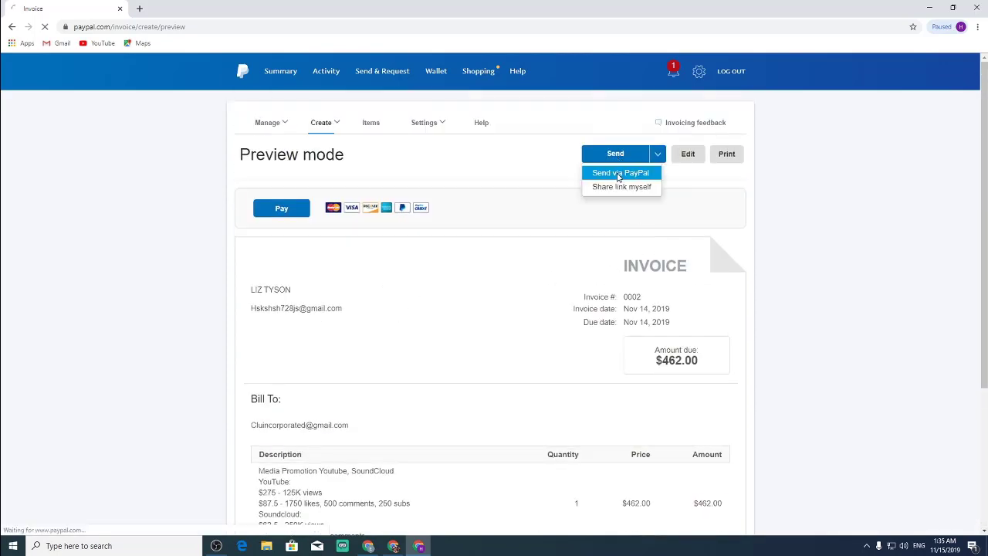
left_click(619, 173)
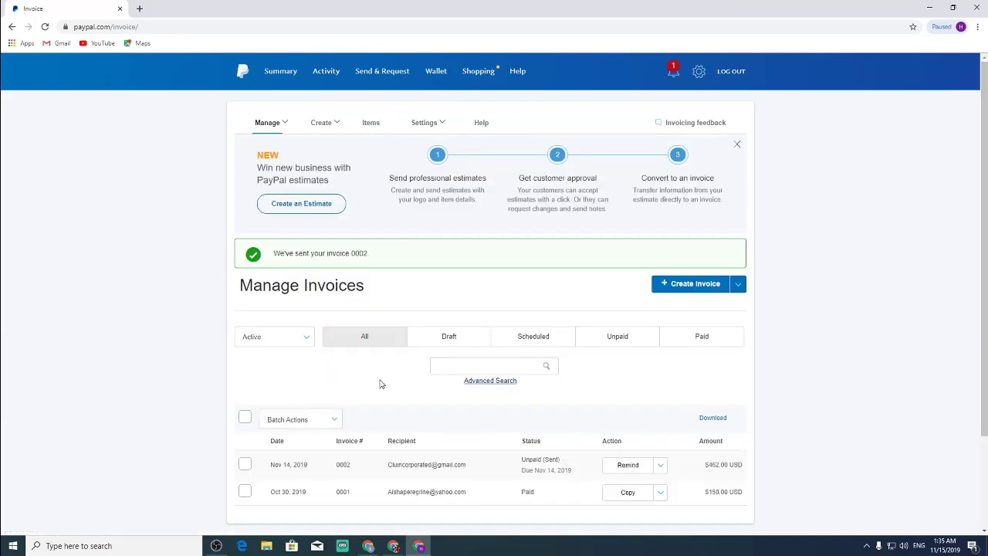
scroll(382, 366, "down", 2)
scroll(384, 365, "up", 2)
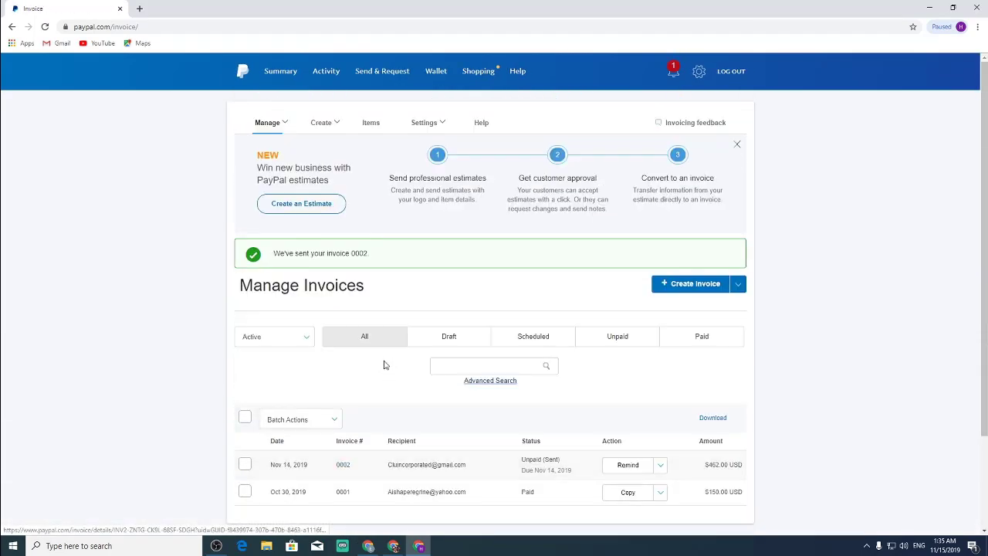
- Open the pending CLU Inc invoice from the account summary's recent activity and review its history, item description and total
left_click(243, 71)
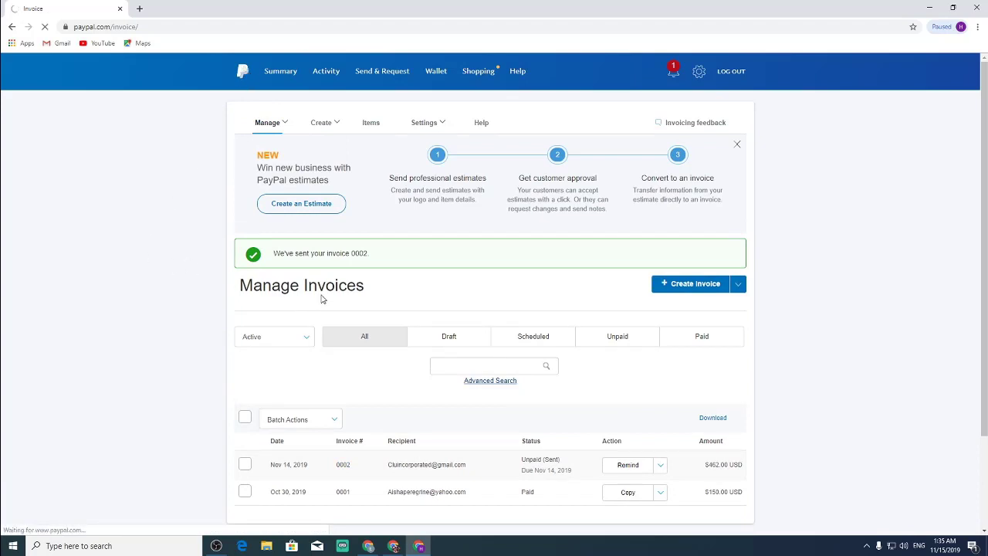
scroll(346, 345, "down", 2)
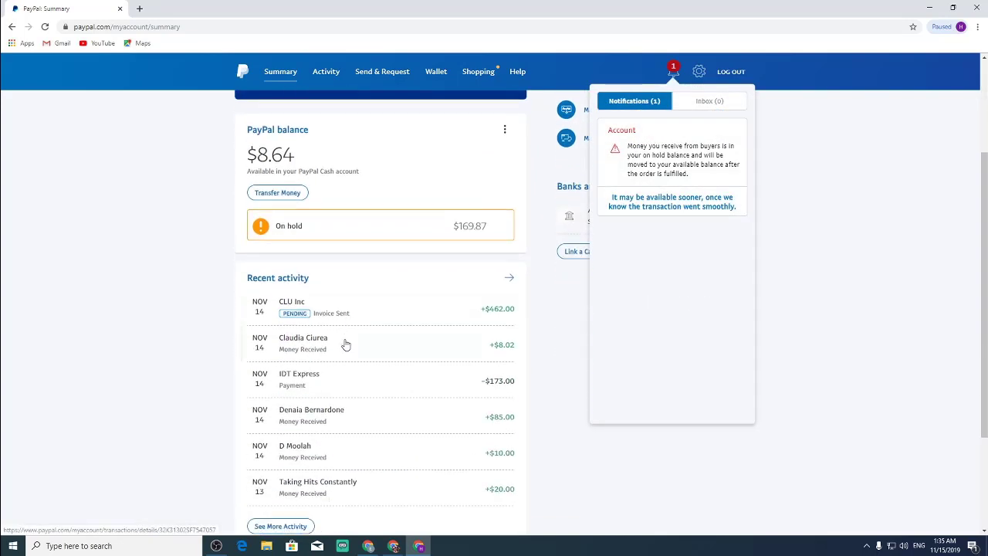
left_click(330, 311)
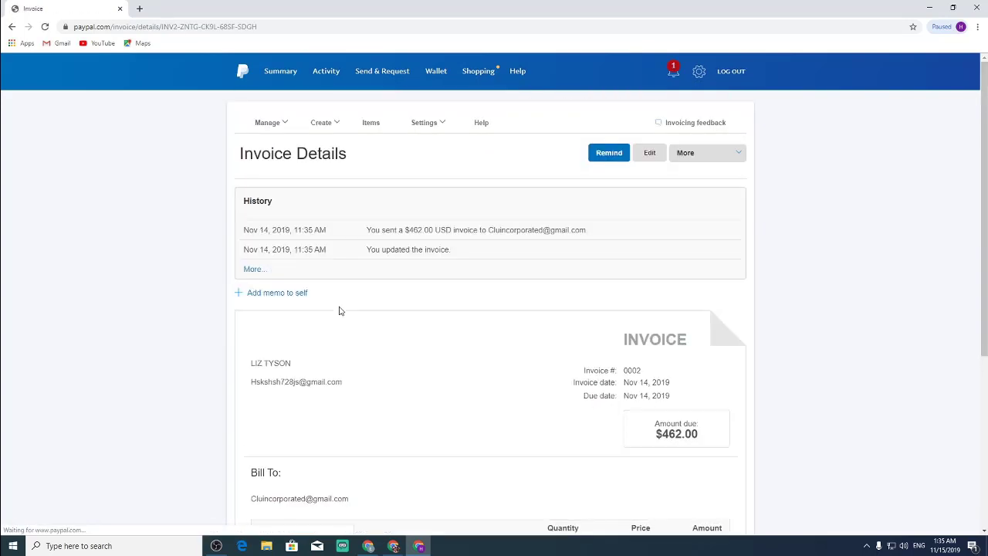
scroll(375, 311, "down", 4)
scroll(379, 315, "up", 4)
scroll(386, 319, "down", 2)
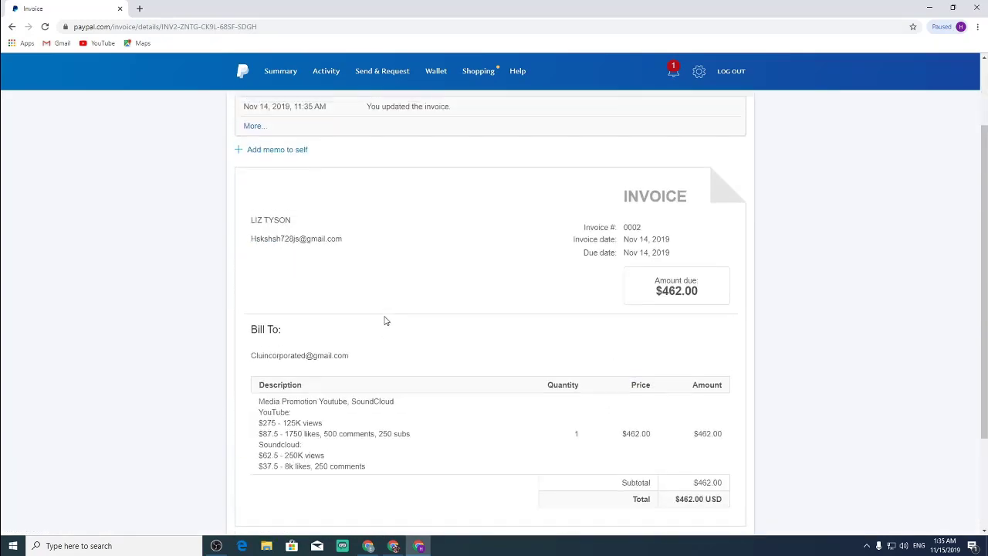
scroll(386, 320, "down", 3)
scroll(386, 333, "up", 5)
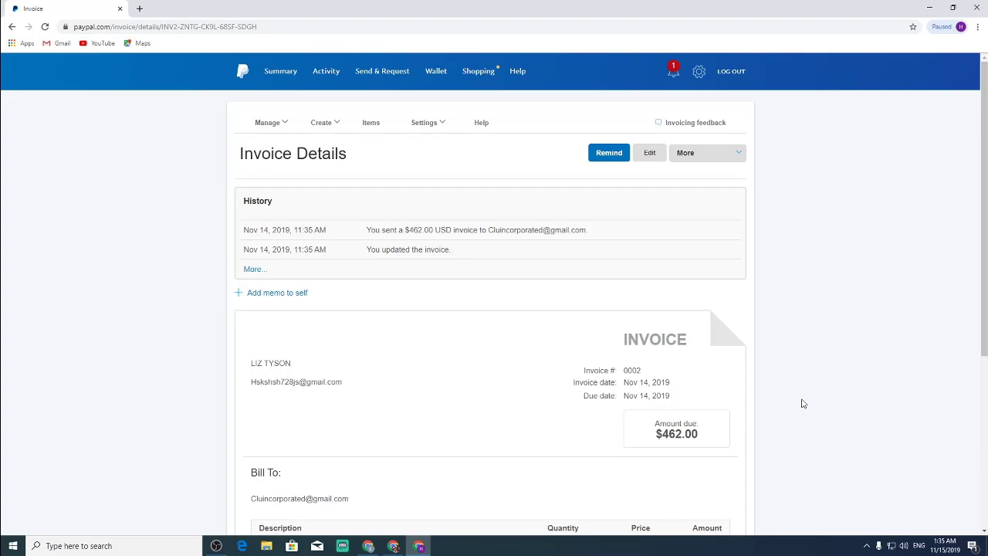
scroll(801, 394, "down", 3)
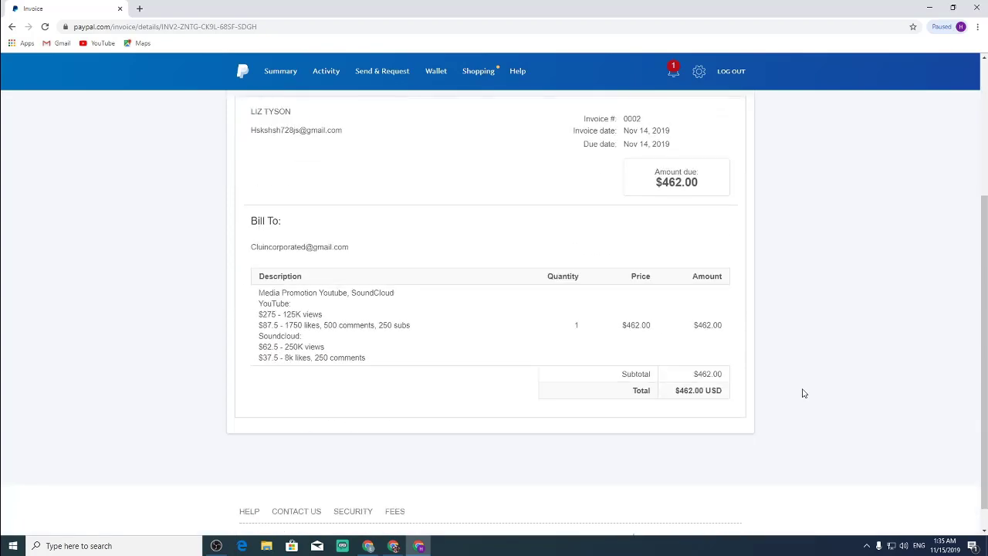
scroll(801, 393, "up", 3)
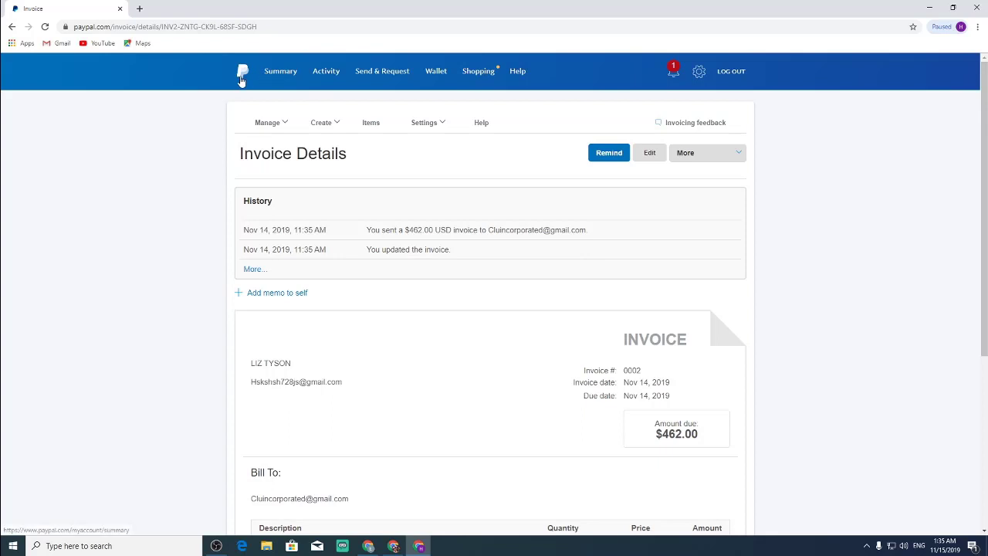
- Open the account summary in a separate browser tab, switch to it and dismiss the notifications
middle_click(241, 77)
left_click(183, 10)
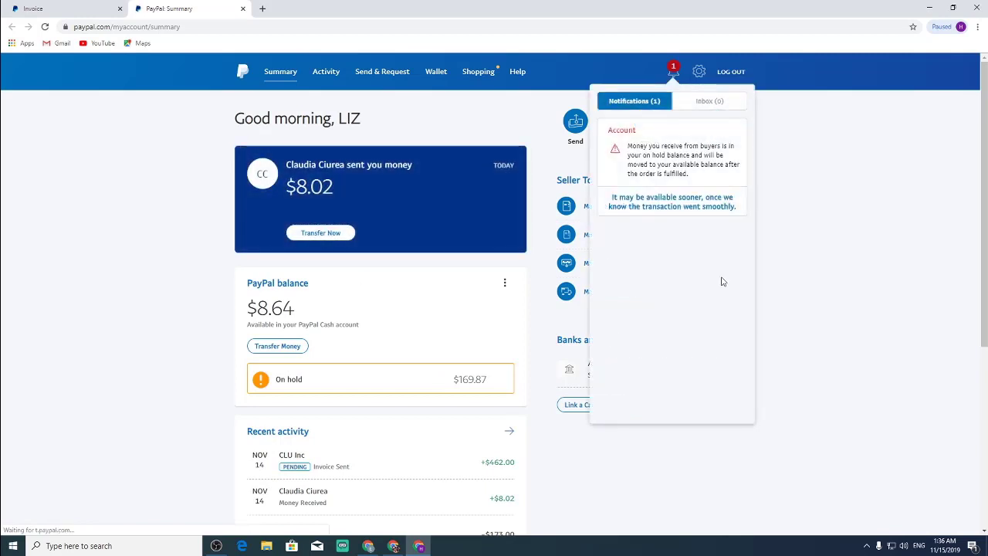
left_click(912, 253)
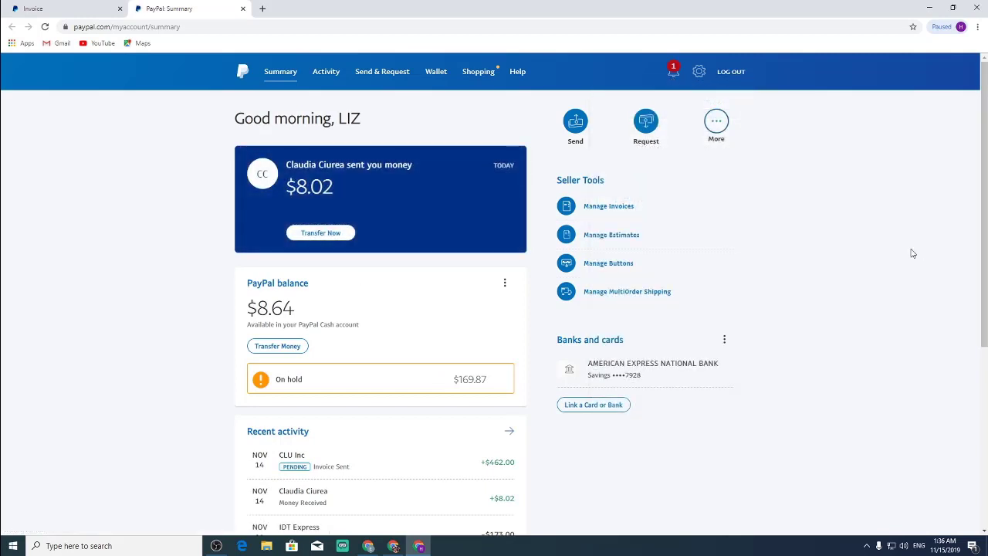